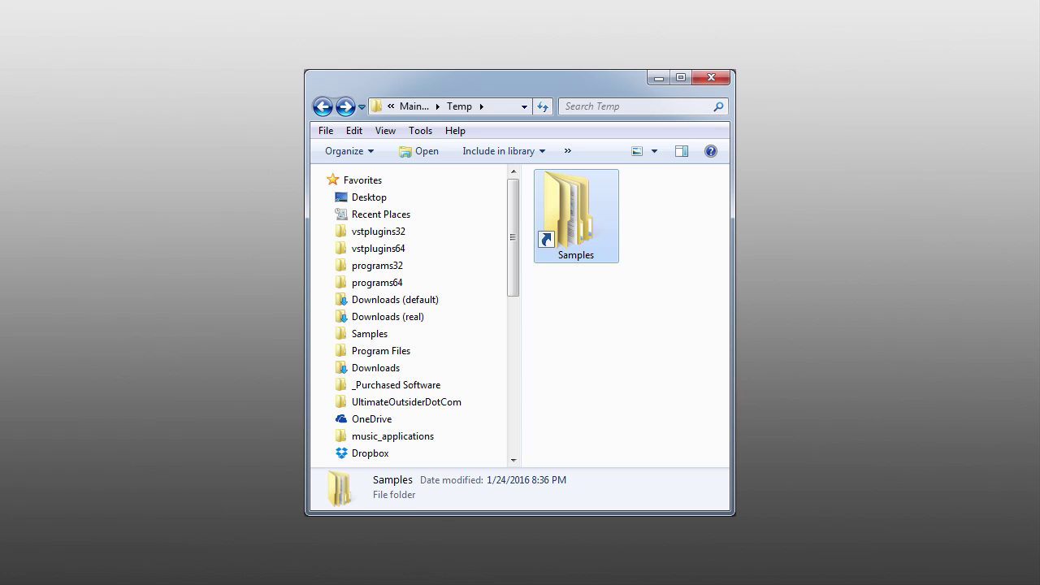
Open the properties of the linked Samples folder in the Temp folder
{"action": "key", "text": "alt+Return"}
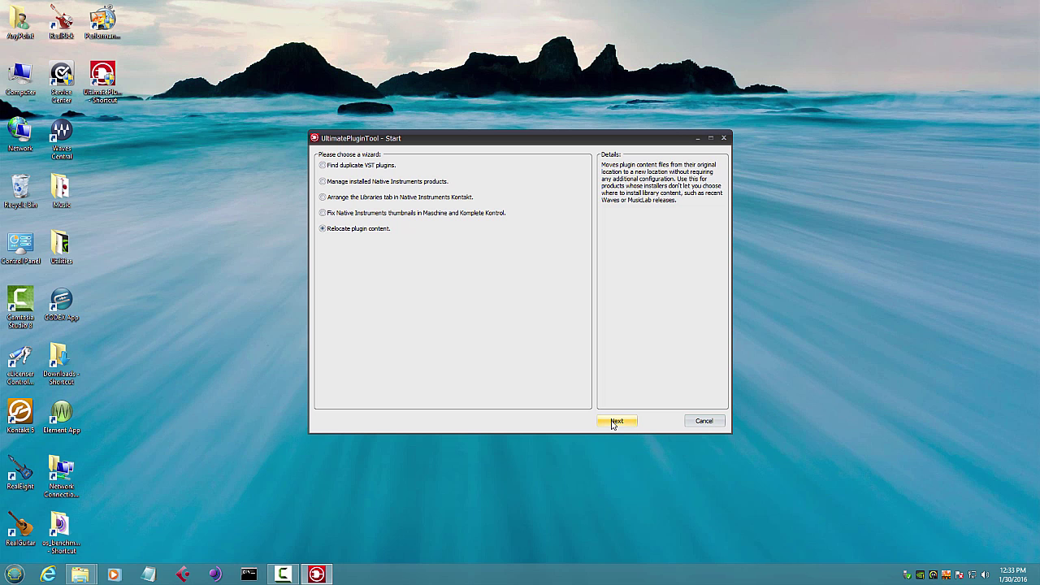
Start the plugin content relocation wizard and choose C:\Program Files (x86)\Waves as the original location
{"action": "left_click", "coordinate": [611, 420]}
{"action": "left_click_drag", "start_coordinate": [536, 187], "coordinate": [533, 100]}
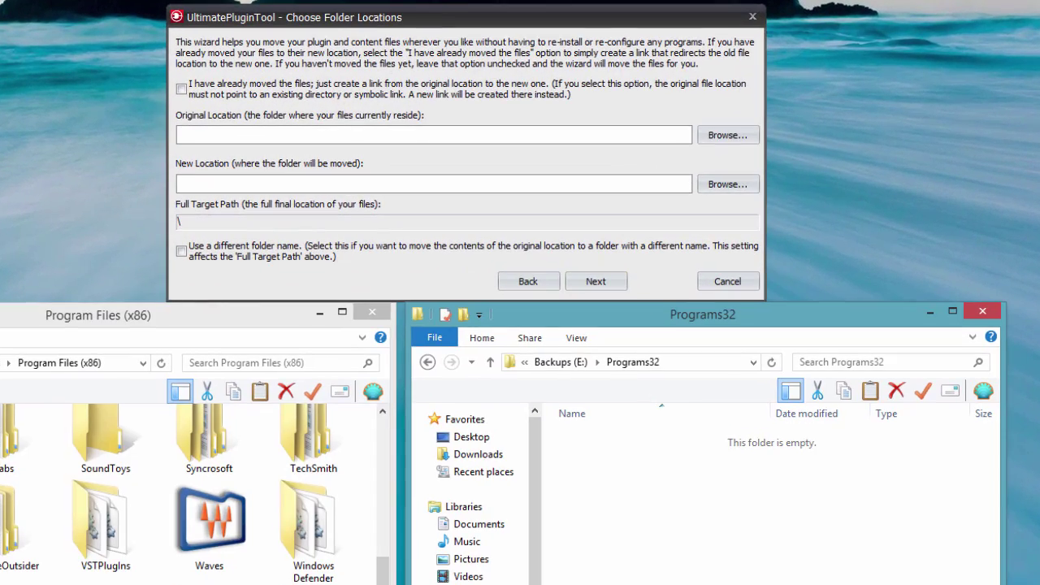
{"action": "left_click", "coordinate": [120, 367]}
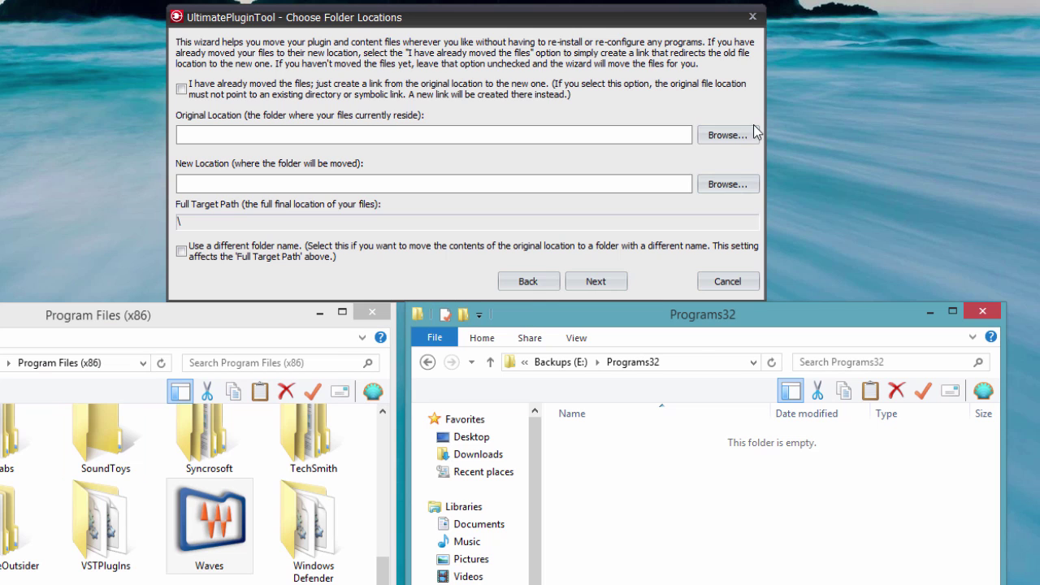
{"action": "left_click", "coordinate": [727, 136]}
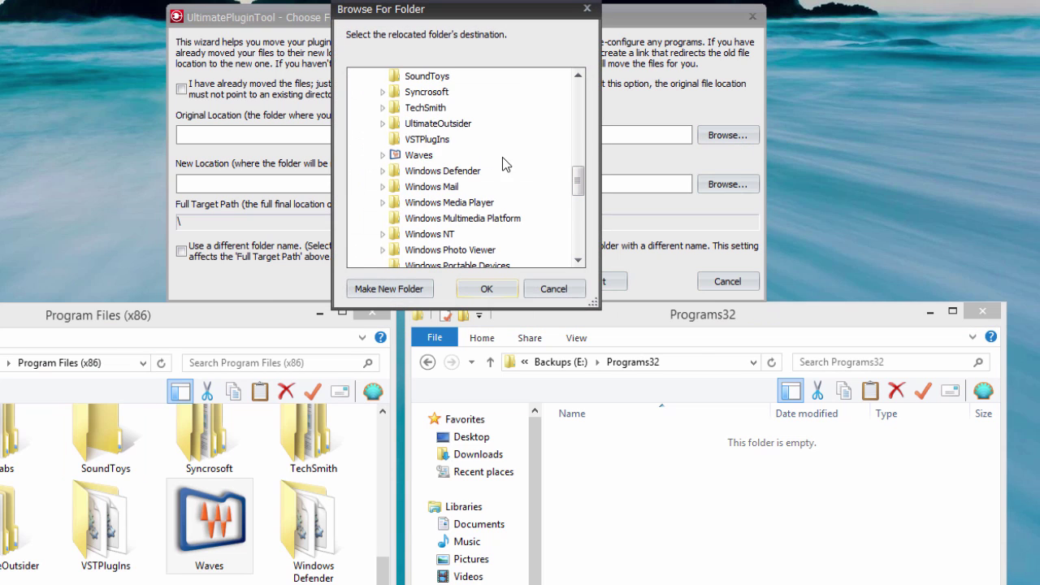
{"action": "double_click", "coordinate": [416, 155]}
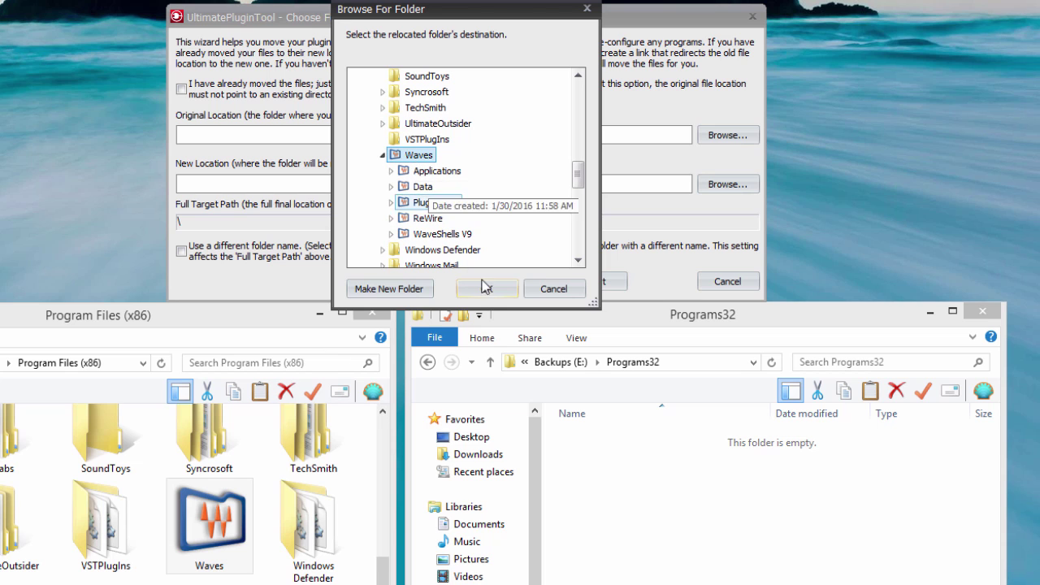
{"action": "left_click", "coordinate": [485, 289]}
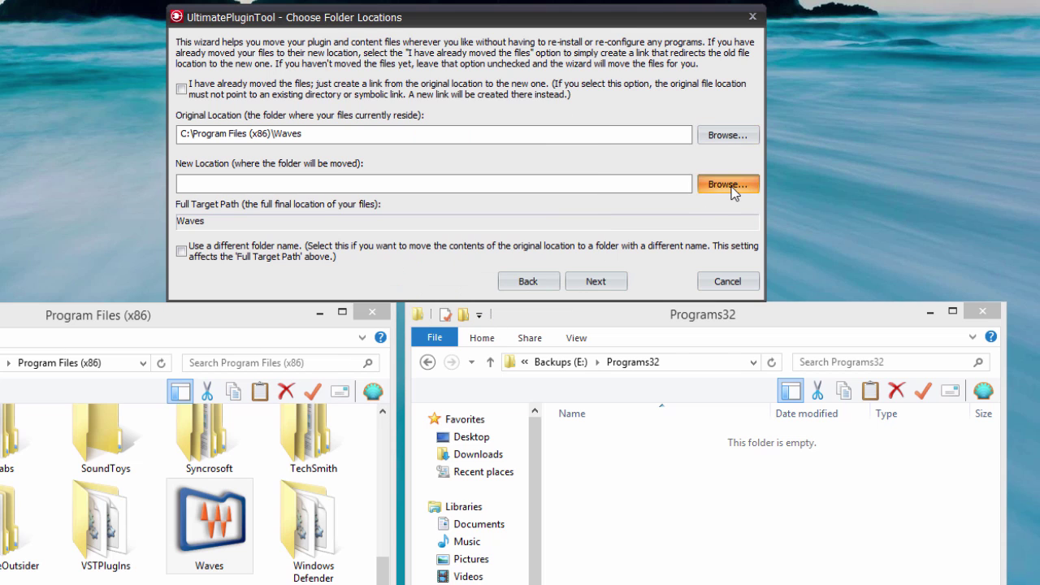
Choose E:\Programs32 as the new location and relocate the Waves folder there
{"action": "left_click", "coordinate": [727, 184]}
{"action": "left_click", "coordinate": [417, 172]}
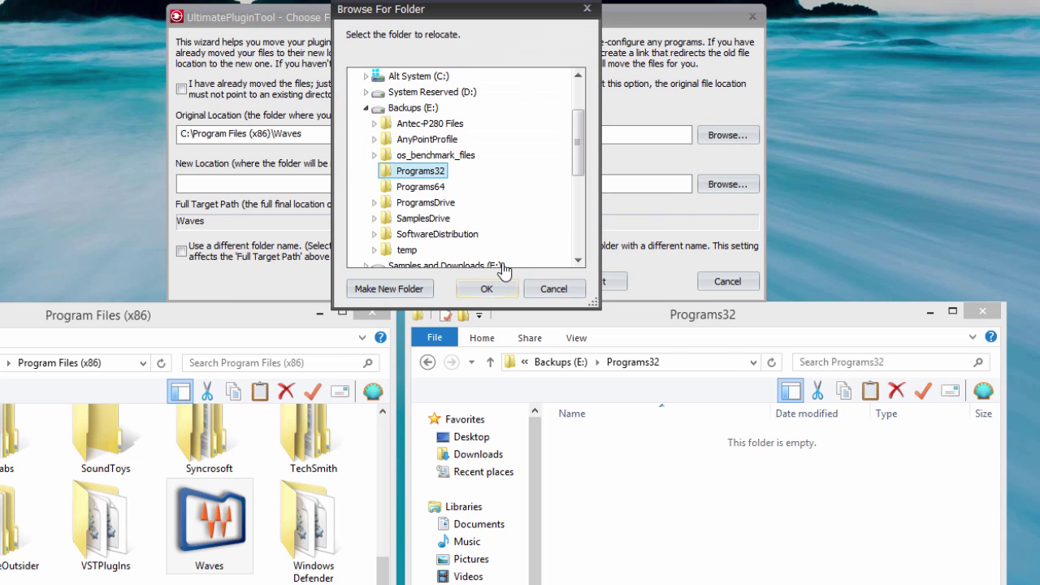
{"action": "left_click", "coordinate": [486, 289]}
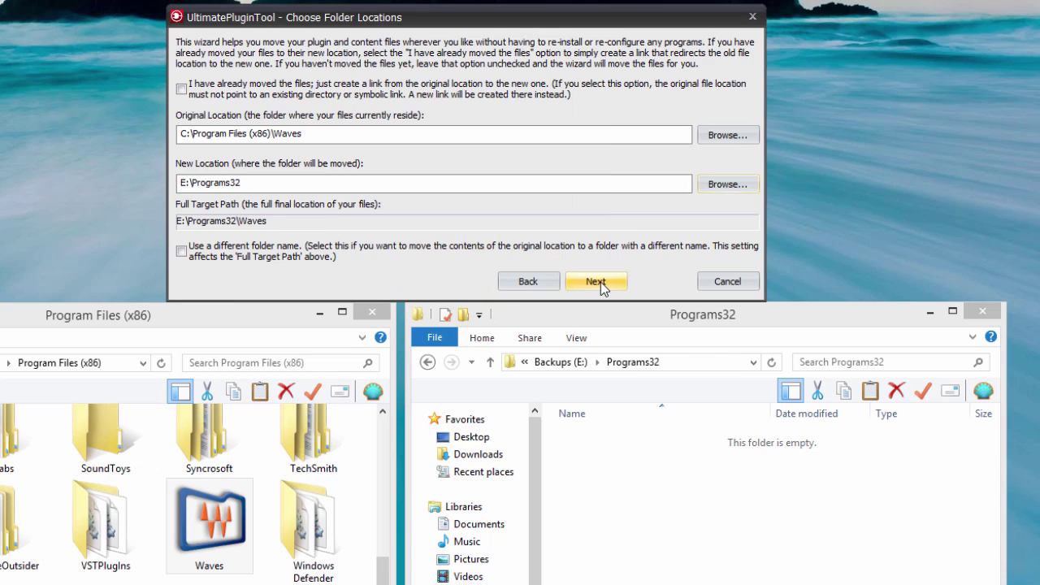
{"action": "left_click", "coordinate": [601, 281]}
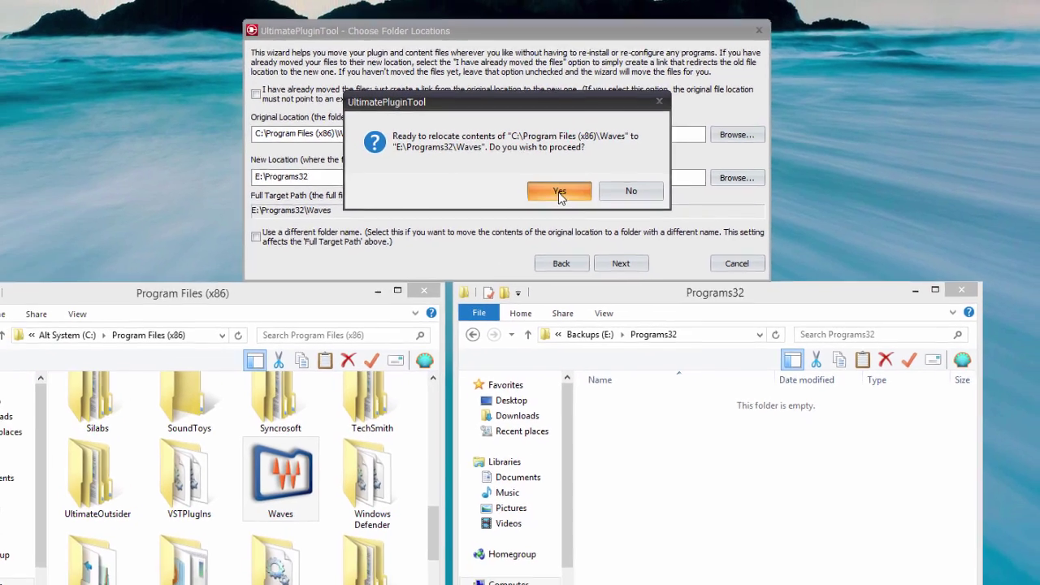
{"action": "left_click", "coordinate": [529, 197]}
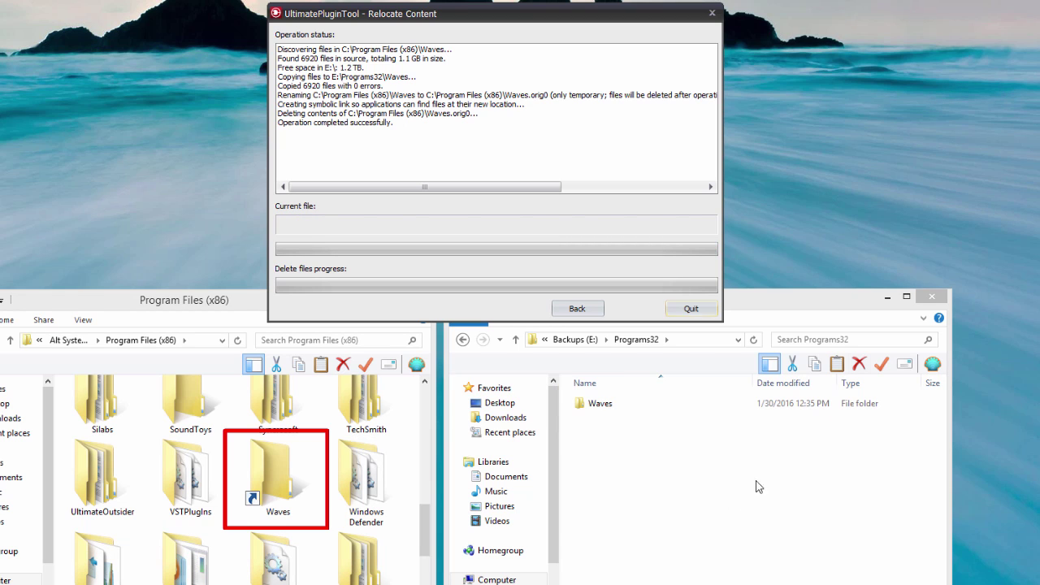
{"action": "left_click", "coordinate": [251, 519]}
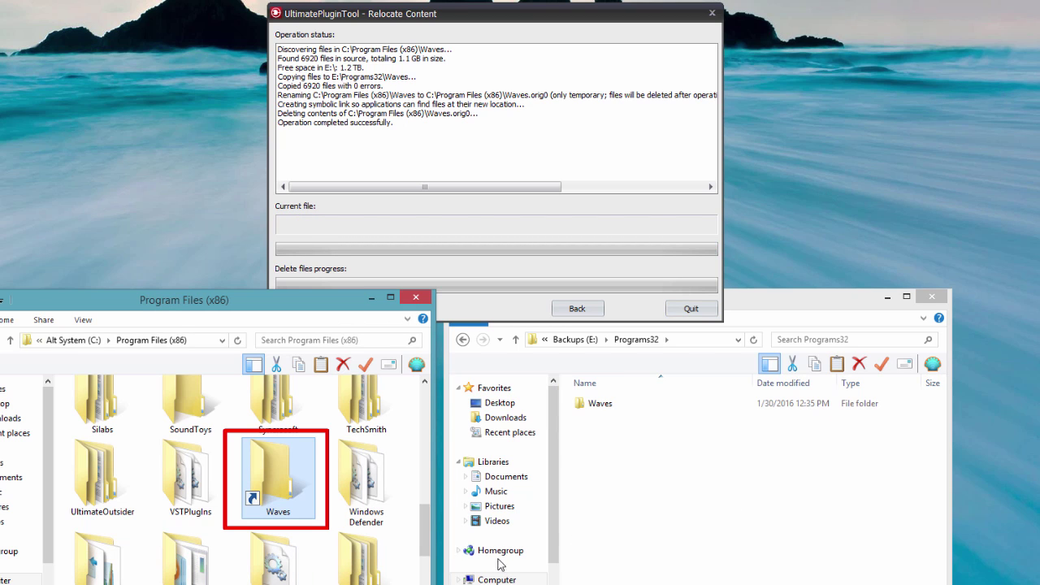
Copy the full path of the MusicLab folder under Program Files (x86)
{"action": "left_click", "coordinate": [263, 301]}
{"action": "key", "text": "ctrl+c"}
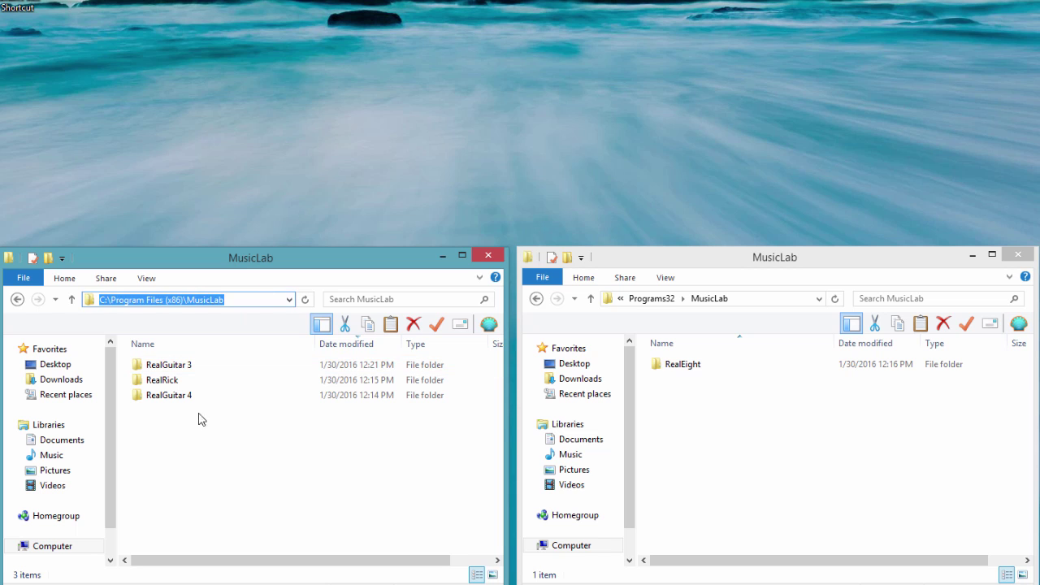
{"action": "left_click", "coordinate": [771, 301]}
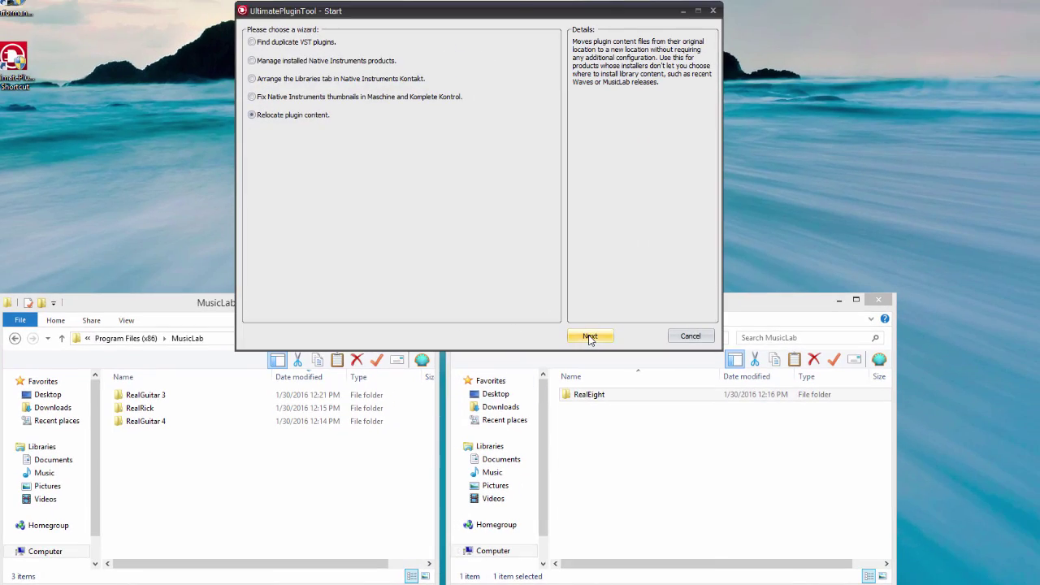
Set the relocation wizard to link already moved files, with C:\Program Files (x86)\MusicLab\RealEight as the original location
{"action": "left_click", "coordinate": [589, 336]}
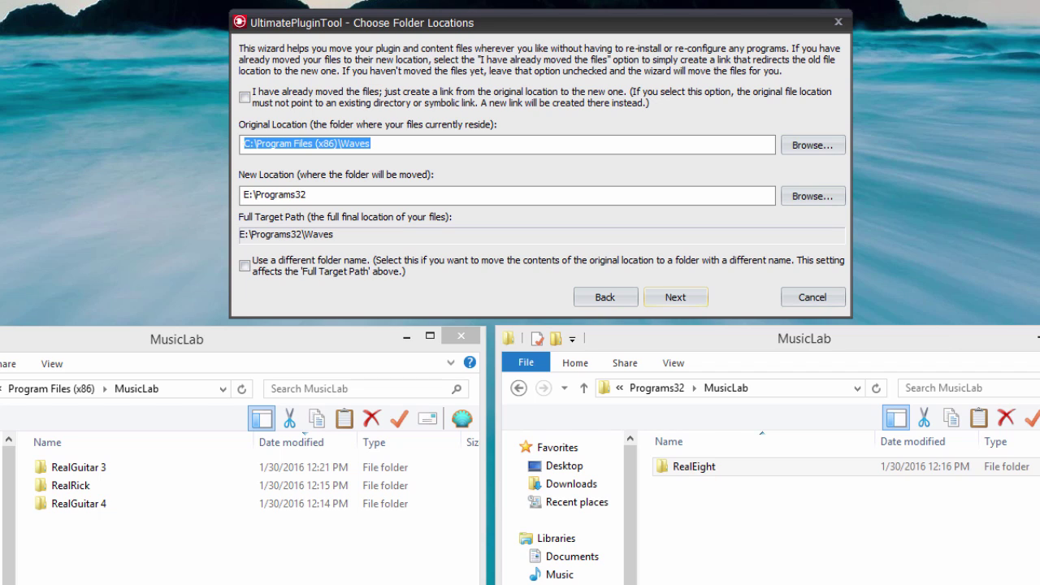
{"action": "left_click", "coordinate": [244, 101]}
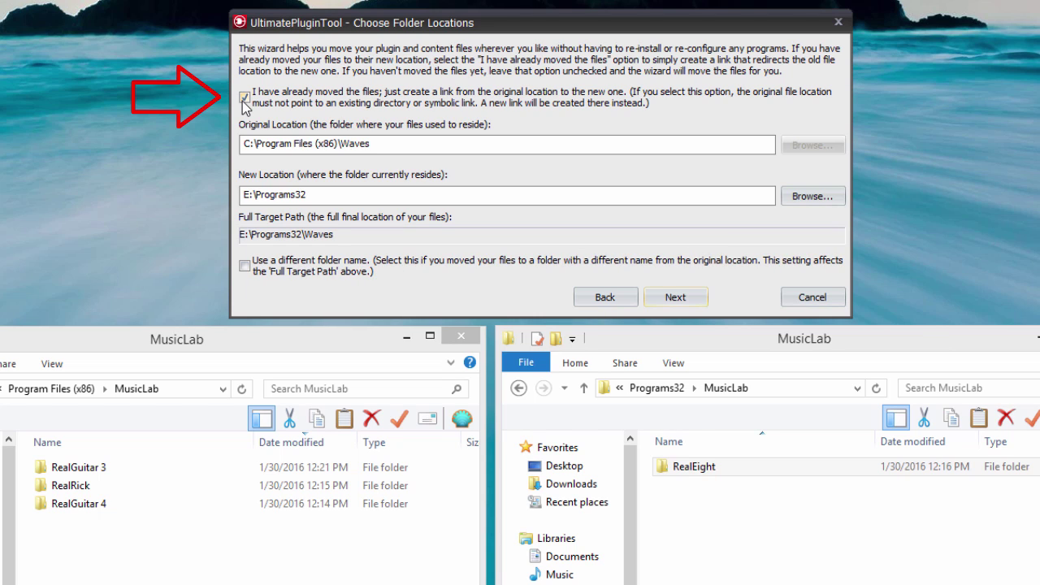
{"action": "key", "text": "Tab"}
{"action": "key", "text": "ctrl+v"}
{"action": "type", "text": "\\"}
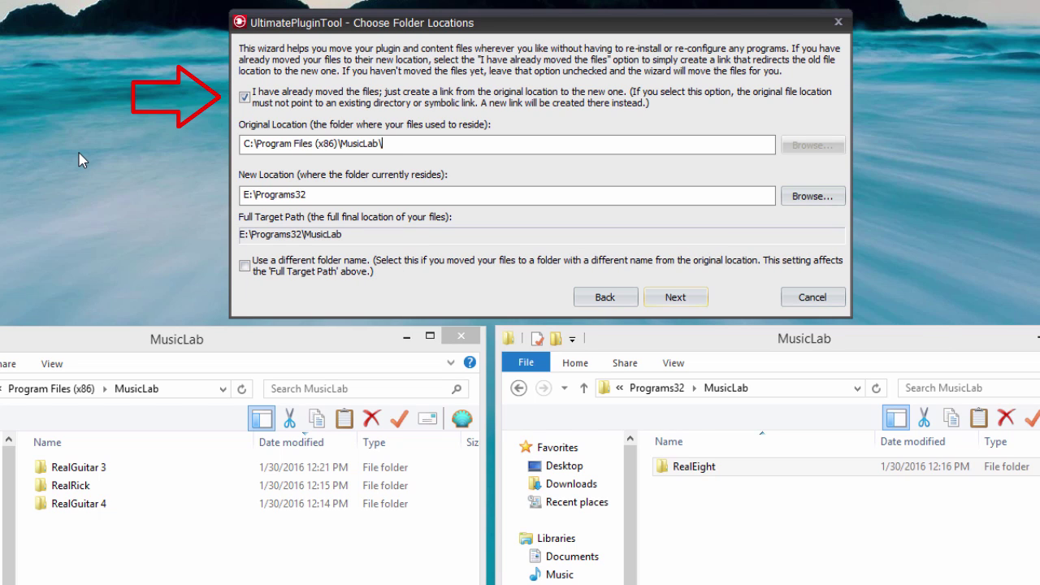
{"action": "type", "text": "Re"}
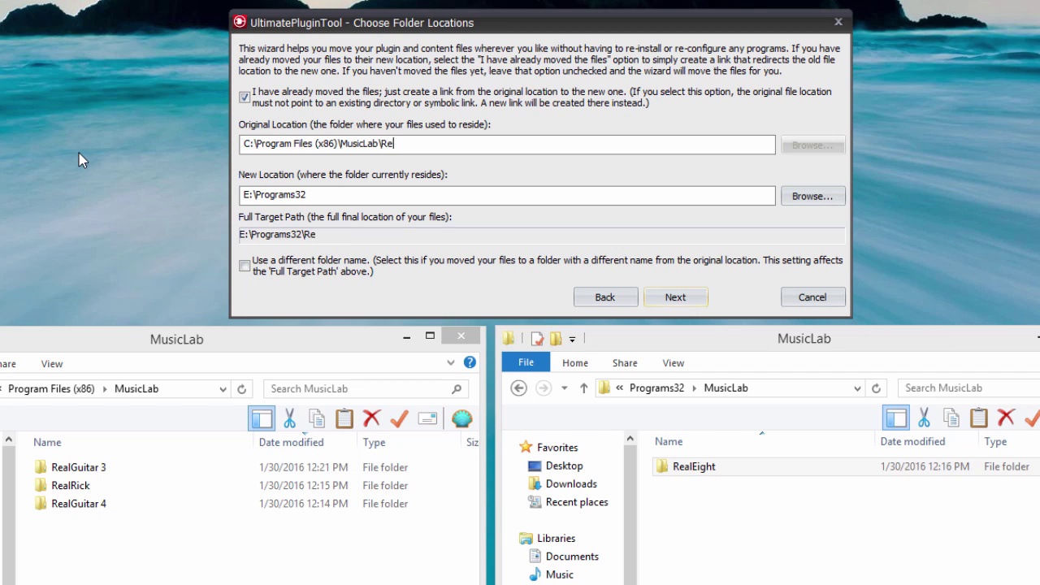
{"action": "type", "text": "alEight"}
Choose the MusicLab folder inside E:\Programs32 as the folder's new location
{"action": "double_click", "coordinate": [537, 193]}
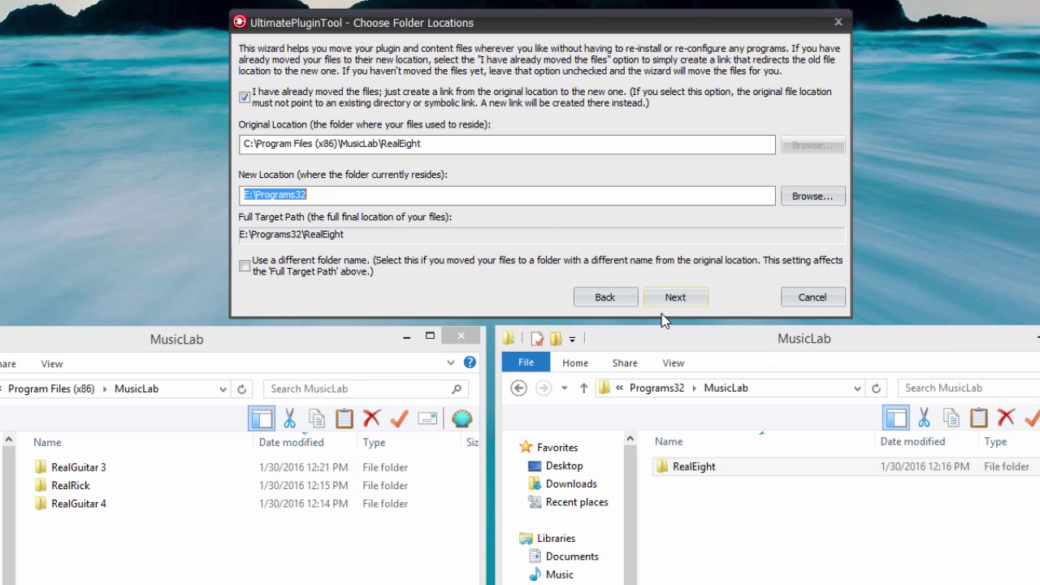
{"action": "left_click", "coordinate": [808, 197]}
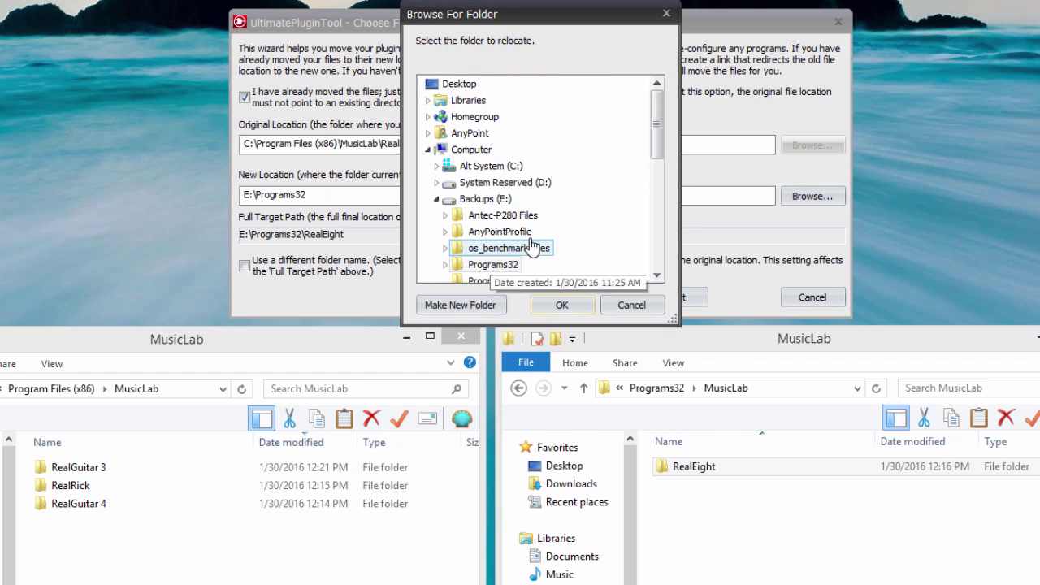
{"action": "left_click_drag", "start_coordinate": [662, 146], "coordinate": [663, 170]}
{"action": "scroll", "coordinate": [664, 170], "scroll_direction": "down", "scroll_amount": 1}
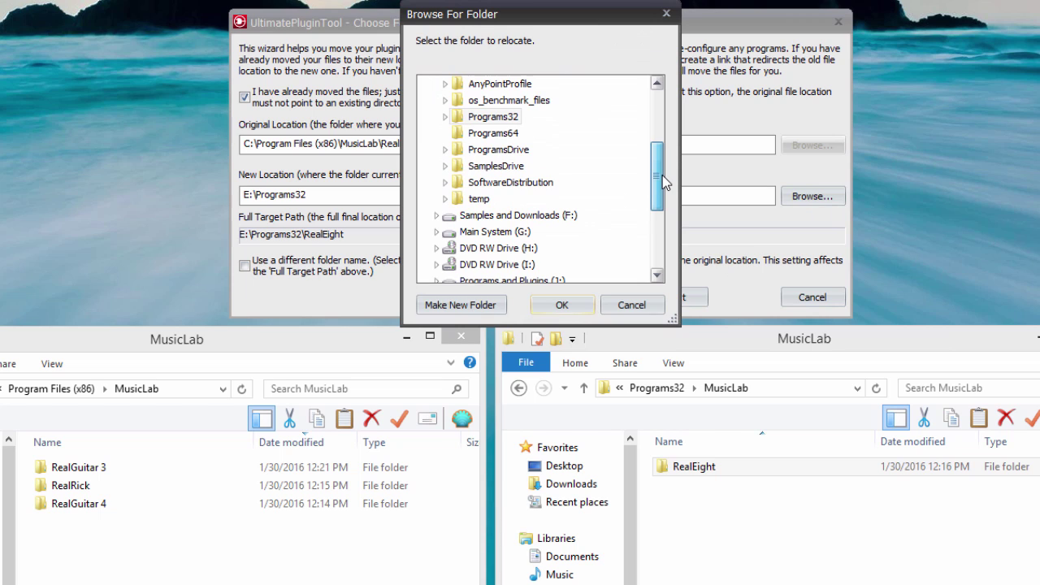
{"action": "left_click", "coordinate": [446, 117]}
{"action": "left_click", "coordinate": [491, 134]}
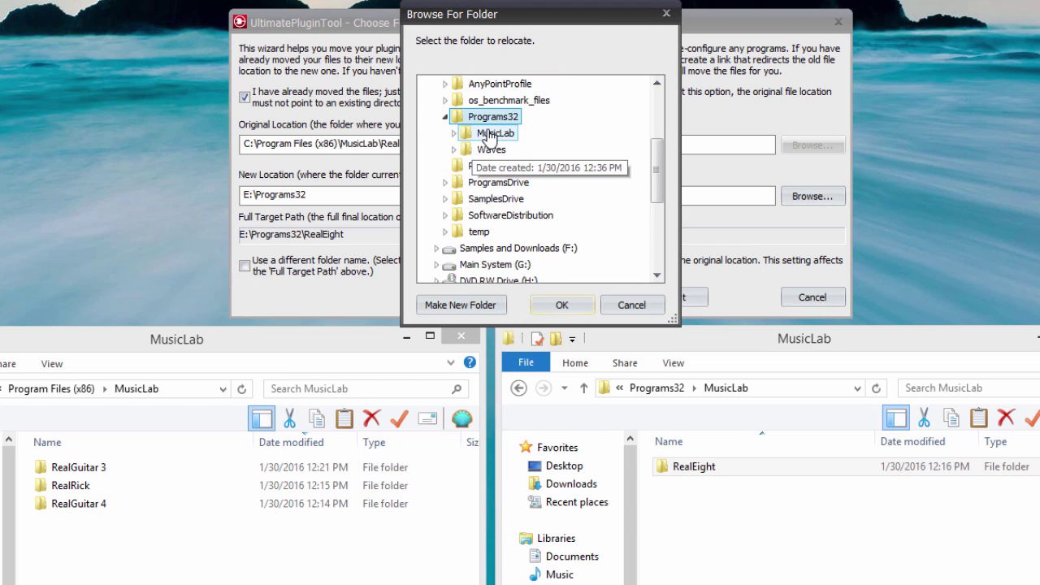
{"action": "left_click", "coordinate": [545, 312]}
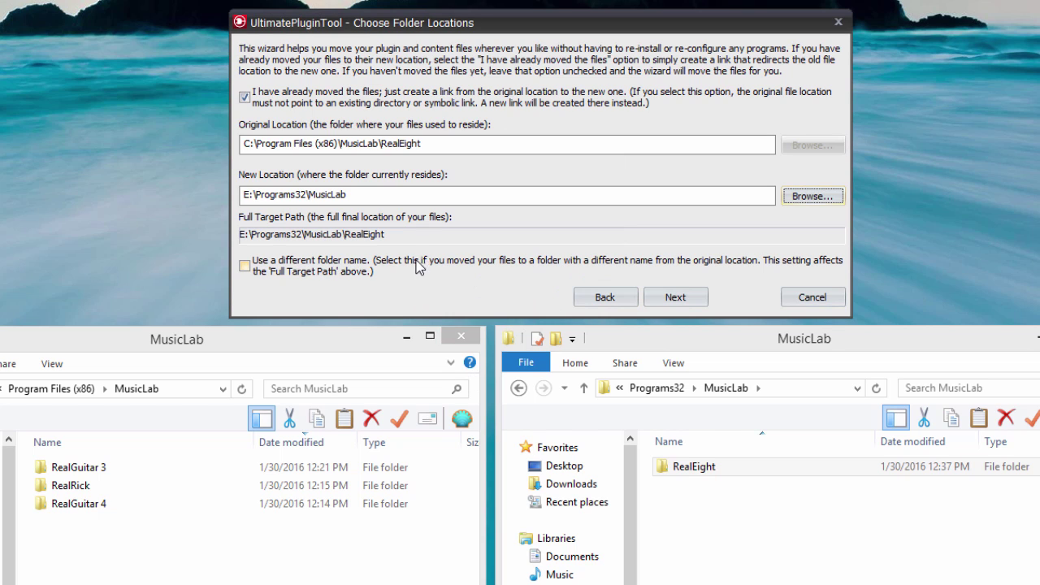
Create the link from the original RealEight location to E:\Programs32\MusicLab\RealEight and quit the wizard
{"action": "left_click", "coordinate": [687, 302]}
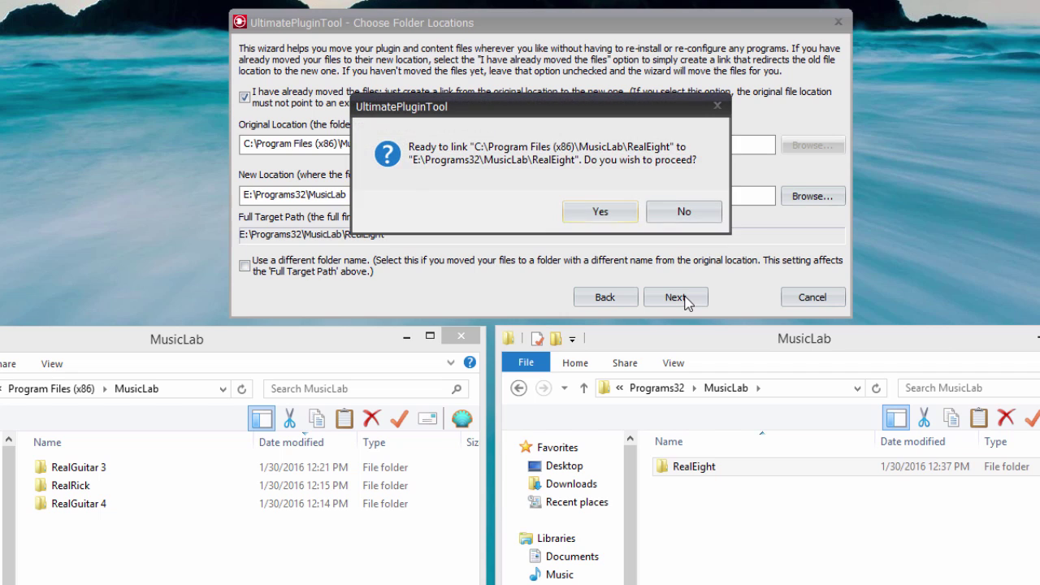
{"action": "left_click", "coordinate": [596, 213]}
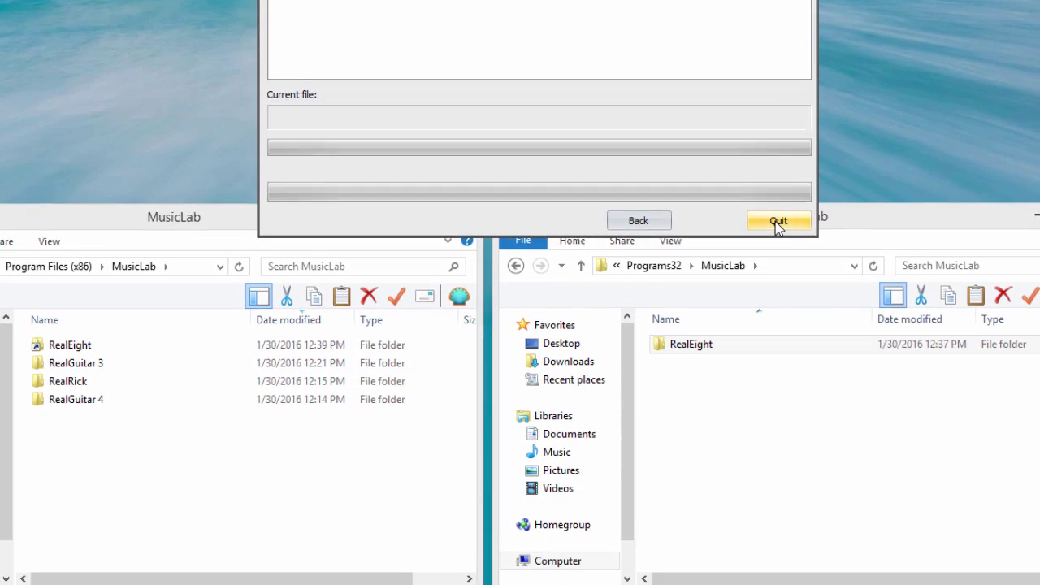
{"action": "left_click", "coordinate": [778, 304]}
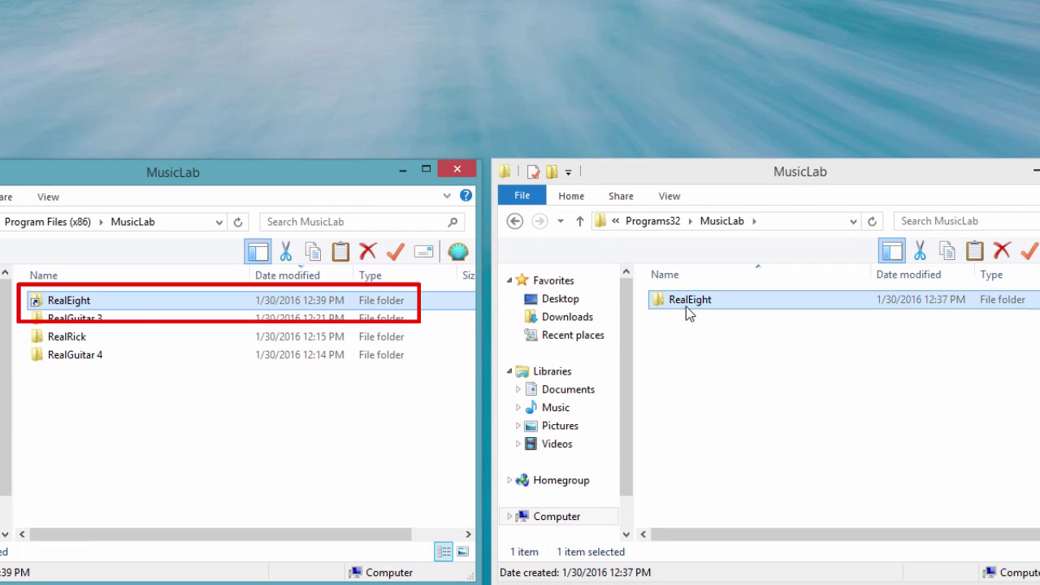
{"action": "left_click", "coordinate": [726, 302]}
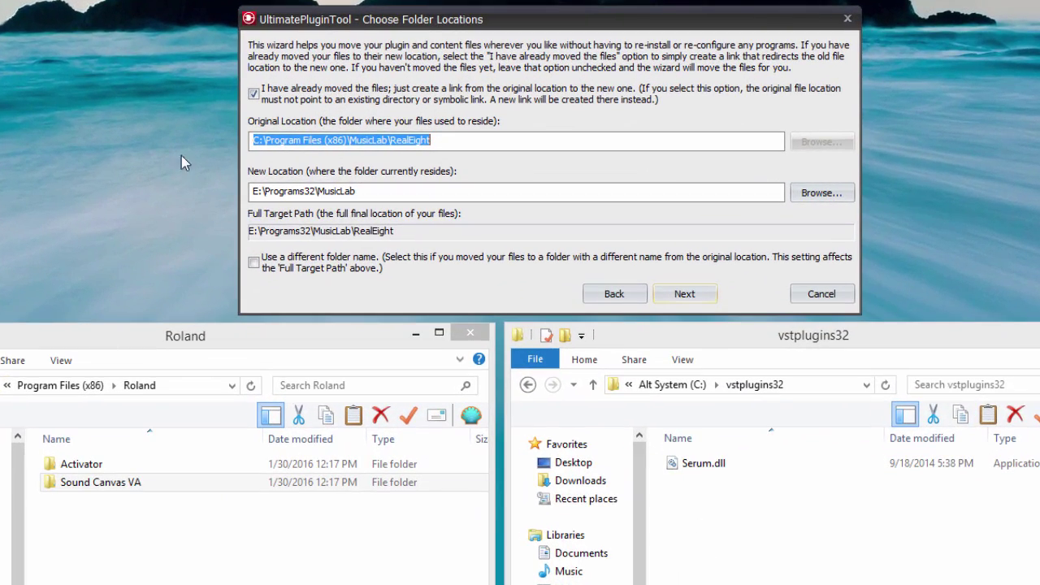
Switch the wizard to moving files under a different folder name, with C:\Program Files (x86)\Roland\Sound Canvas VA as the original location
{"action": "left_click", "coordinate": [255, 94]}
{"action": "left_click", "coordinate": [255, 94]}
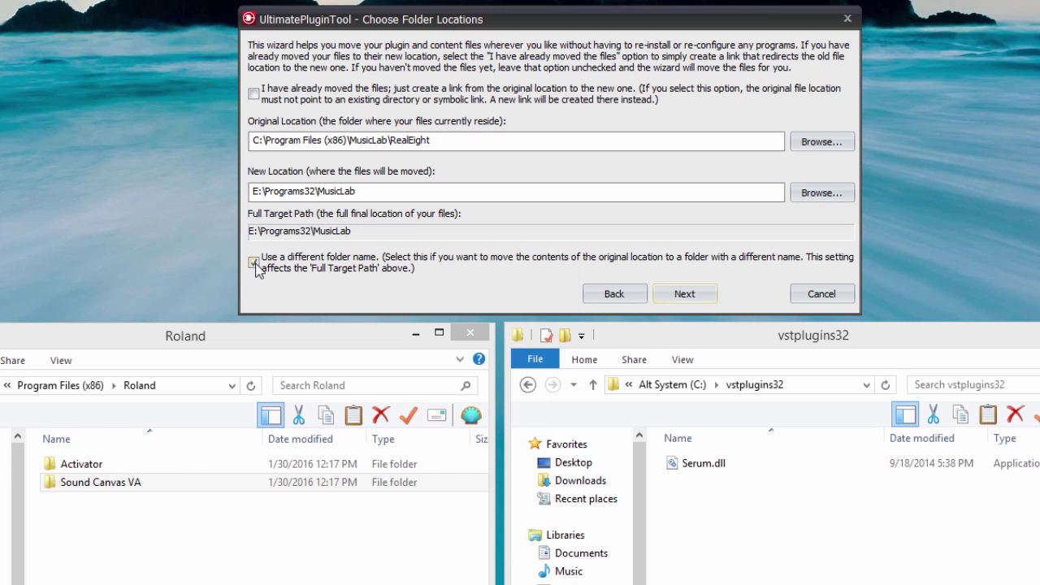
{"action": "left_click", "coordinate": [821, 142]}
{"action": "left_click", "coordinate": [530, 244]}
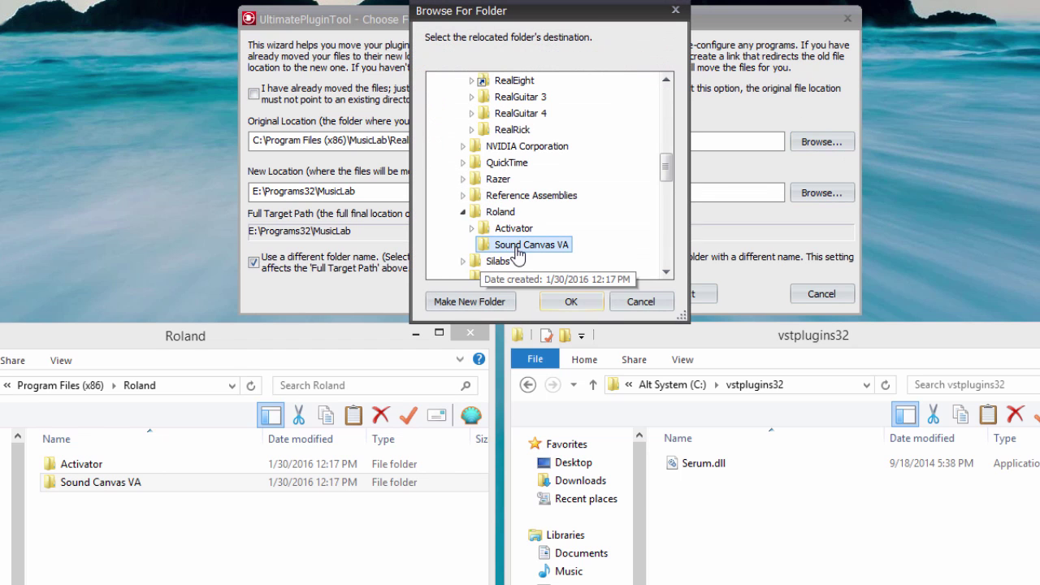
{"action": "left_click", "coordinate": [569, 302]}
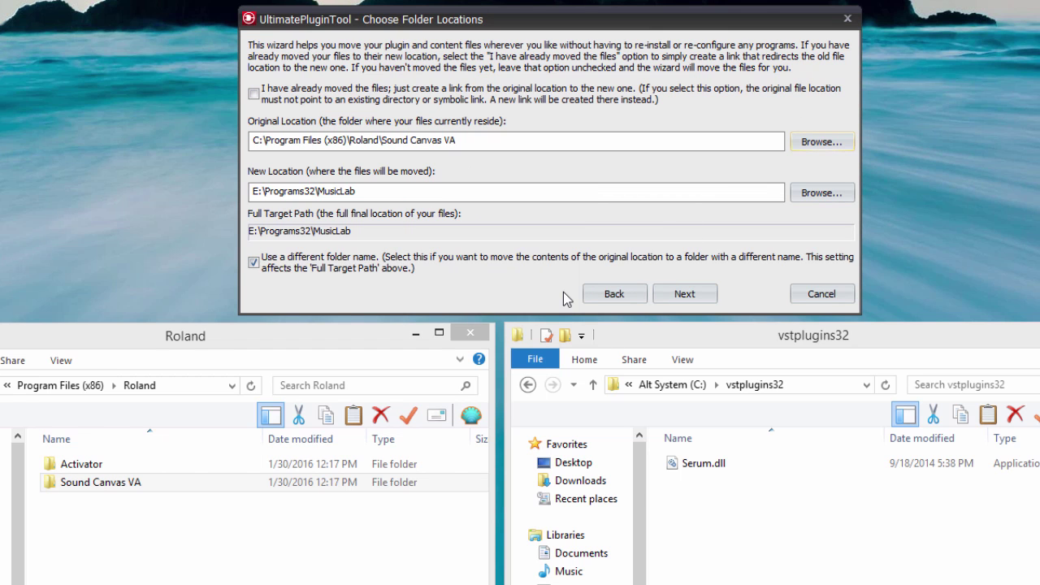
Set the new location to C:\vstplugins32\Roland Sound Canvas VA
{"action": "left_click", "coordinate": [821, 192]}
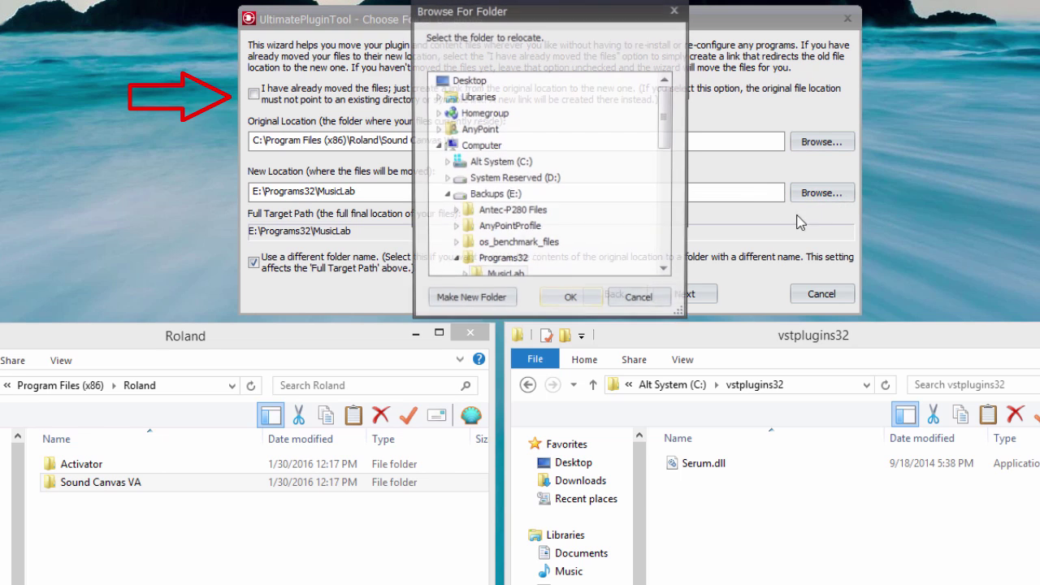
{"action": "left_click", "coordinate": [497, 246]}
{"action": "left_click", "coordinate": [571, 301]}
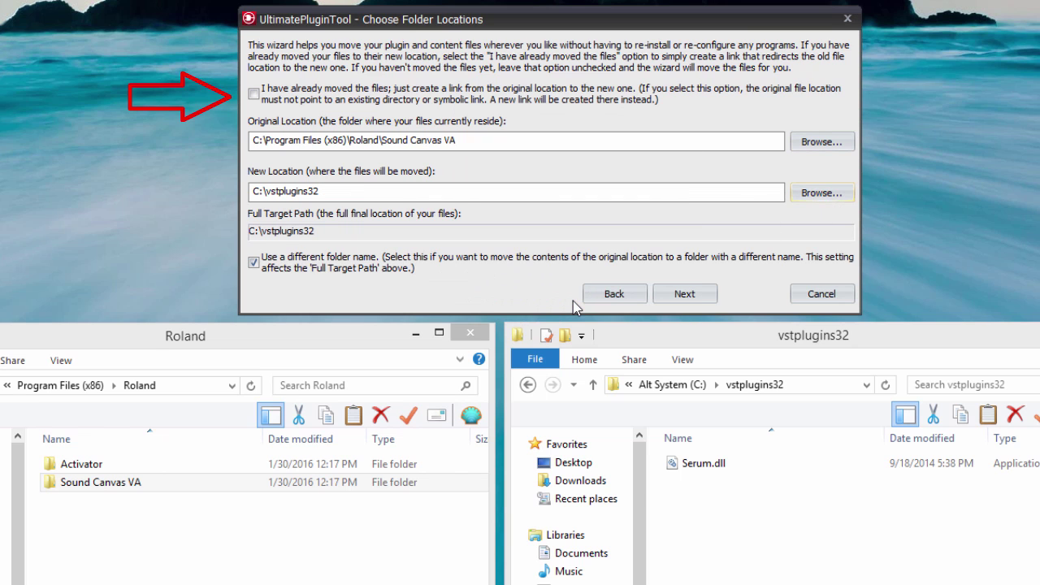
{"action": "left_click", "coordinate": [379, 194]}
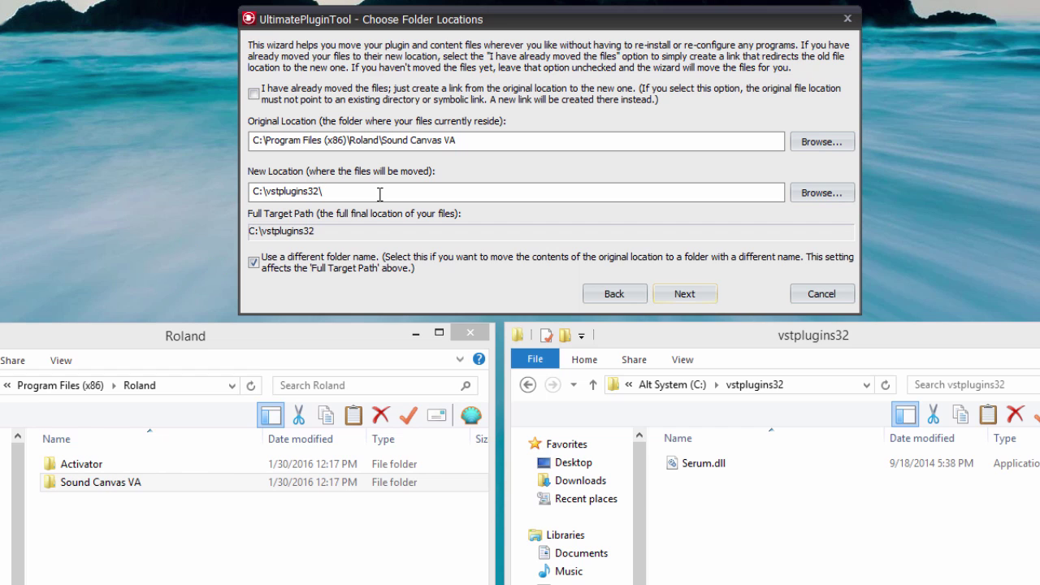
{"action": "type", "text": "\\"}
{"action": "type", "text": "Roland Sound Canvas VA"}
Relocate the Sound Canvas VA files, agreeing to create the missing target directory, and quit the wizard
{"action": "left_click", "coordinate": [685, 295]}
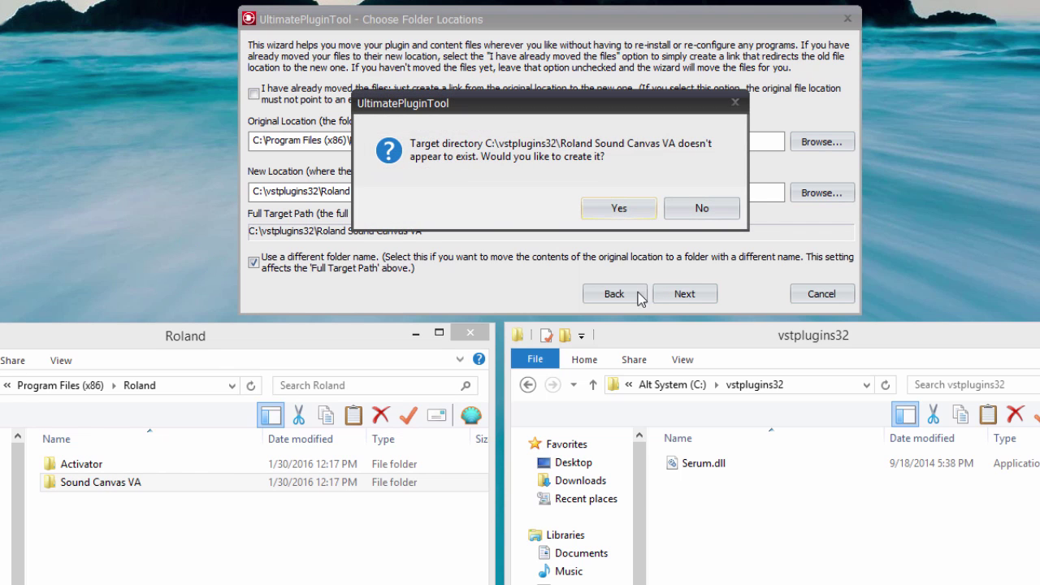
{"action": "key", "text": "Return"}
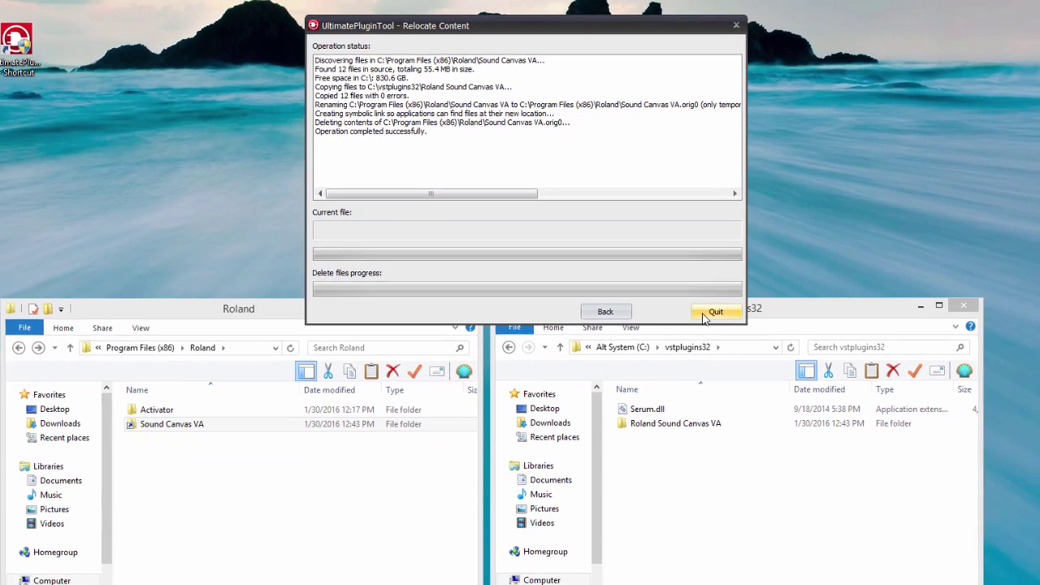
{"action": "left_click", "coordinate": [775, 341]}
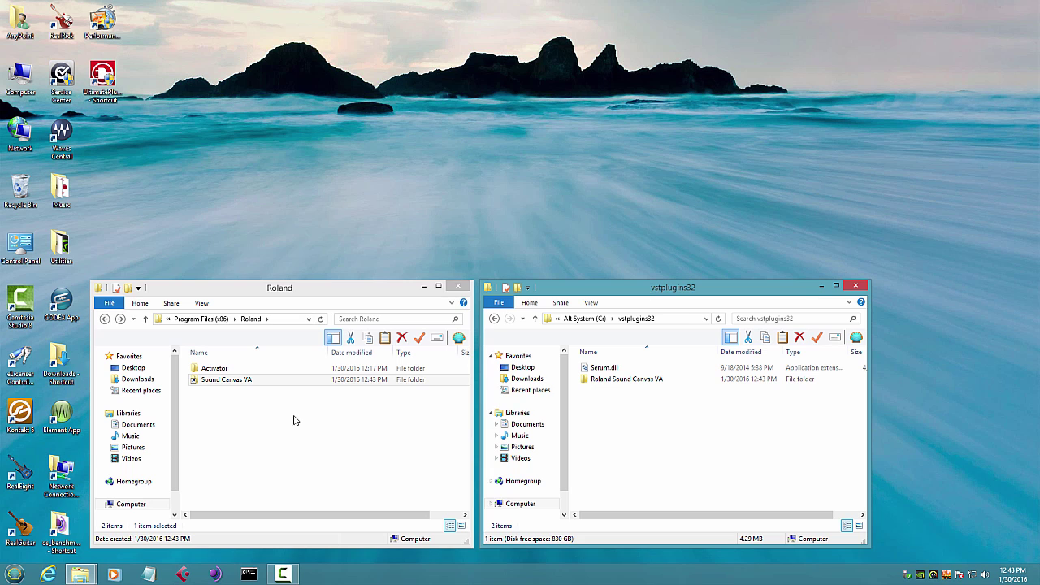
Examine the contents of the linked Sound Canvas VA folder and the relocated Roland Sound Canvas VA folder, and close both windows
{"action": "double_click", "coordinate": [263, 380]}
{"action": "double_click", "coordinate": [603, 380]}
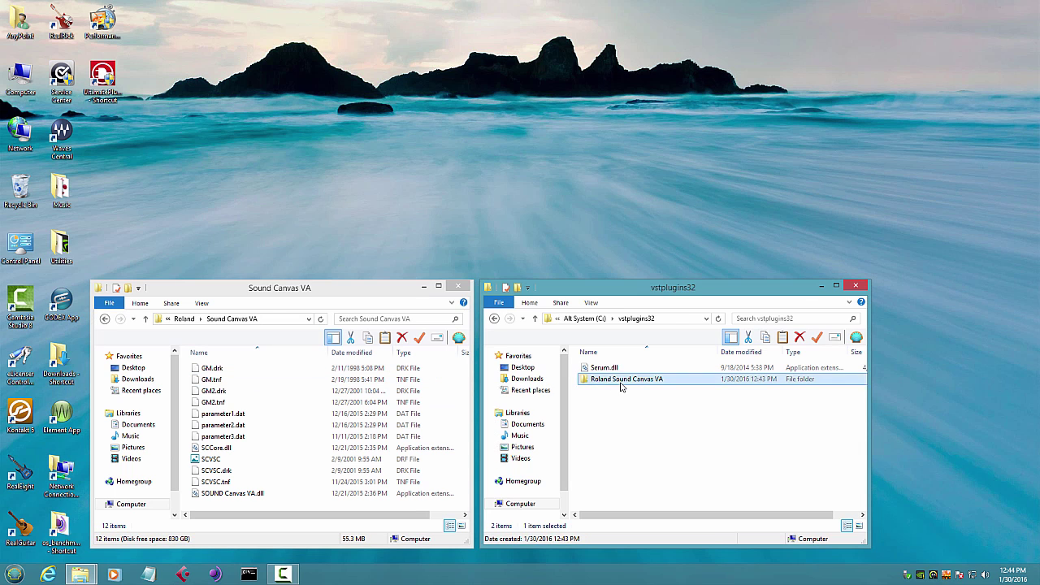
{"action": "left_click", "coordinate": [459, 289]}
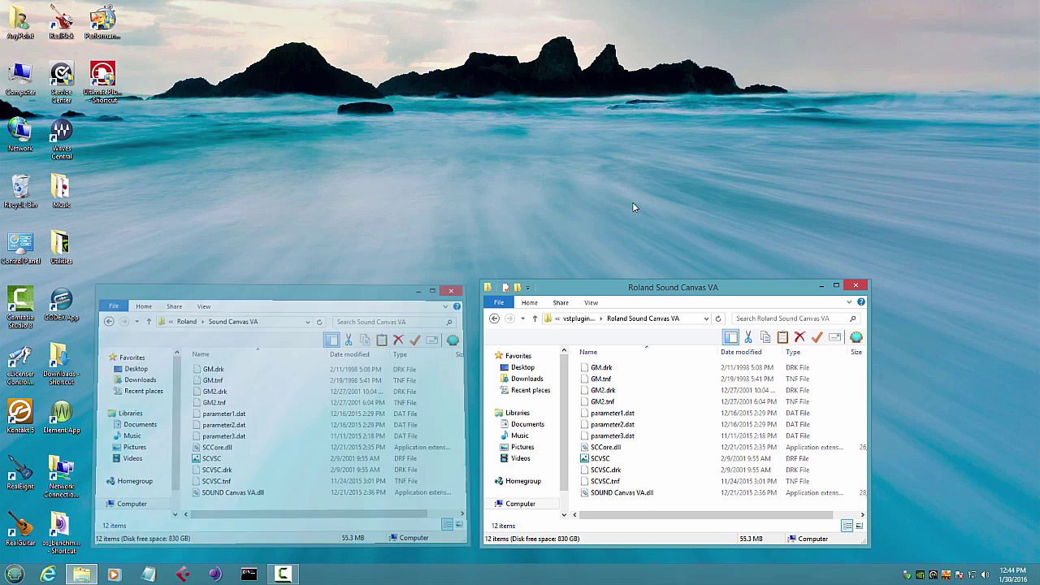
{"action": "left_click", "coordinate": [854, 287]}
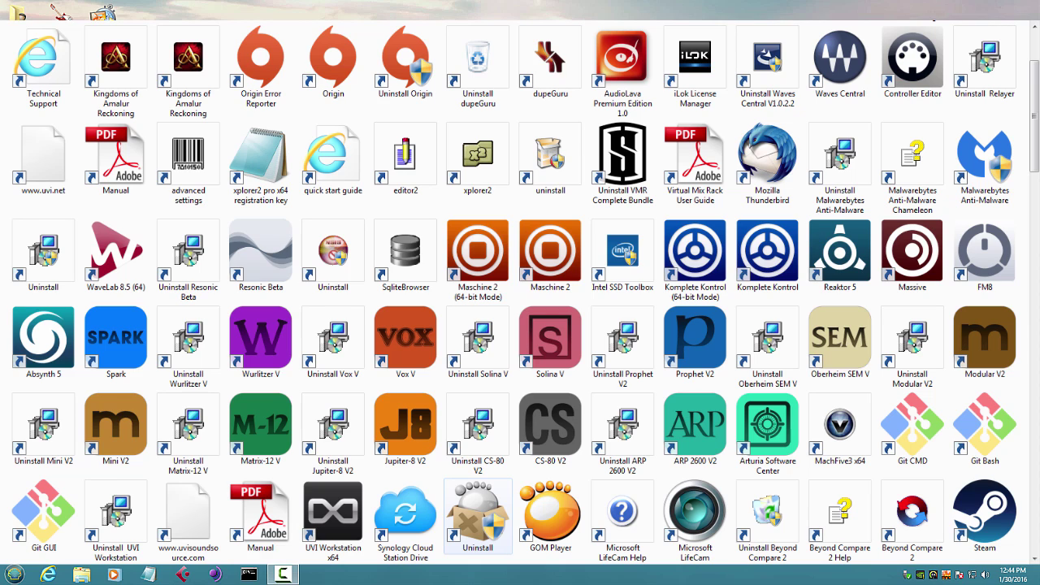